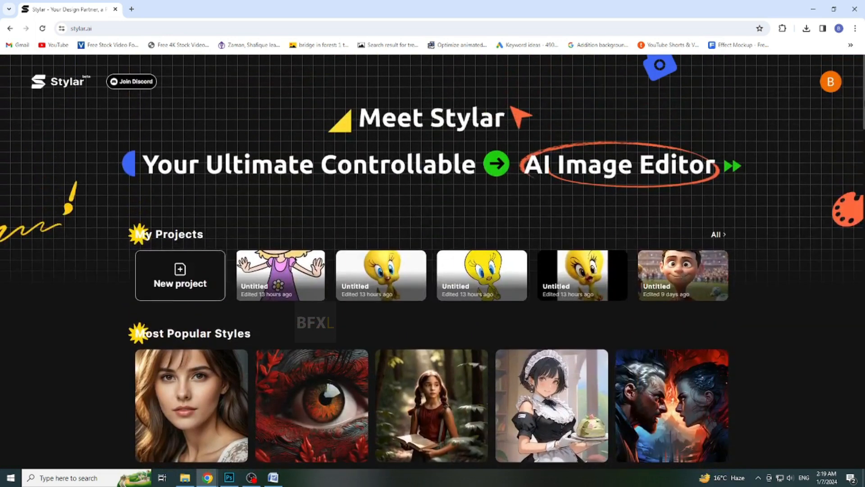
Create a new project and open its name and canvas settings
left_click(199, 278)
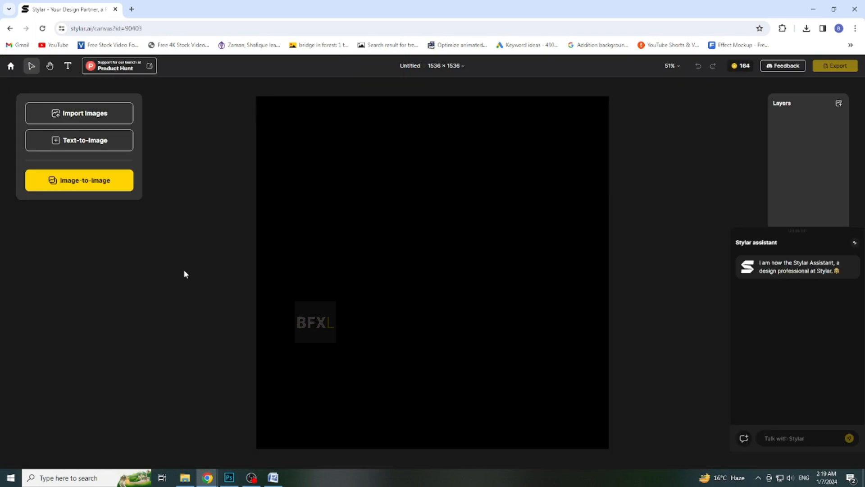
left_click(442, 66)
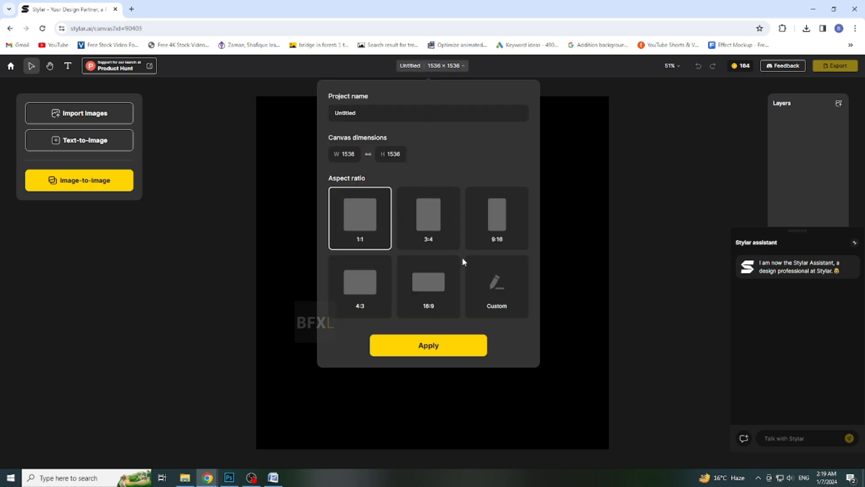
left_click(495, 299)
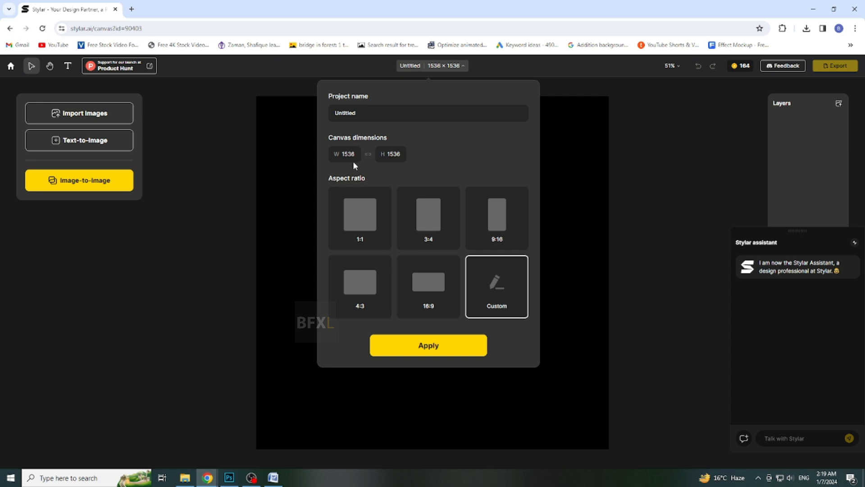
left_click(471, 178)
left_click_drag(341, 154, 401, 166)
type("1280")
Set the canvas aspect ratio to 9:16, name the project "3d girl character" and apply the settings
left_click(503, 222)
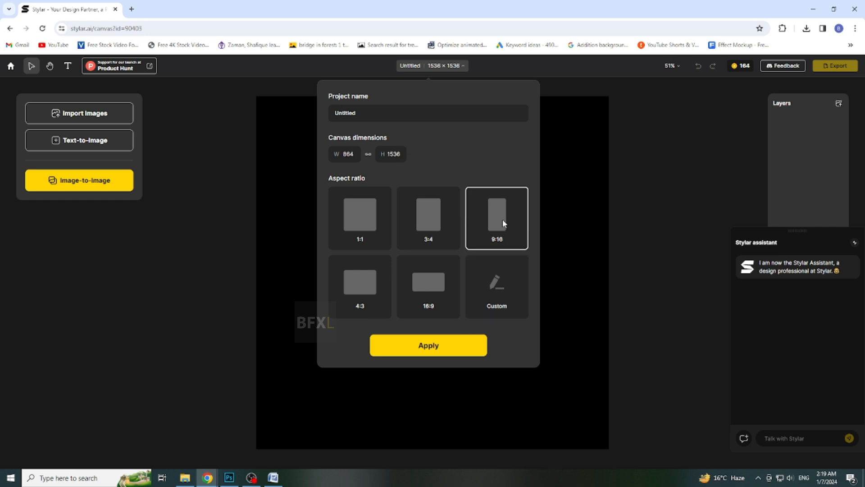
left_click(375, 112)
type("girl")
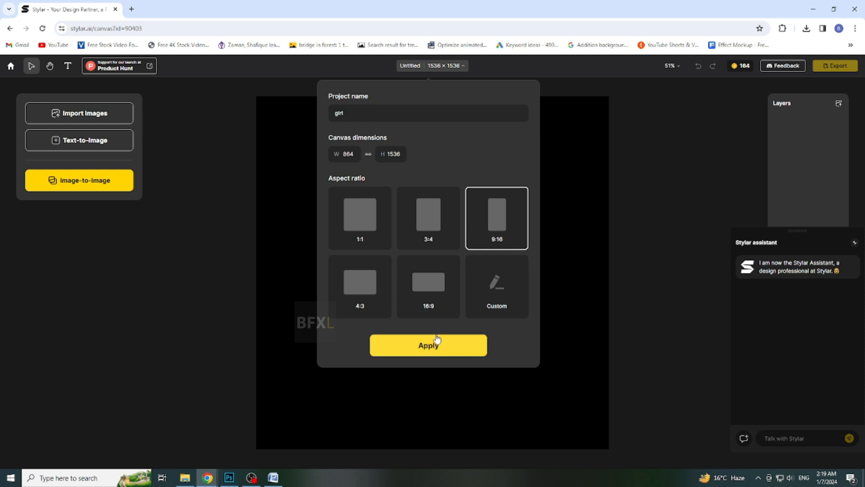
key("Home")
type("3d")
key("End")
type("character")
left_click(436, 346)
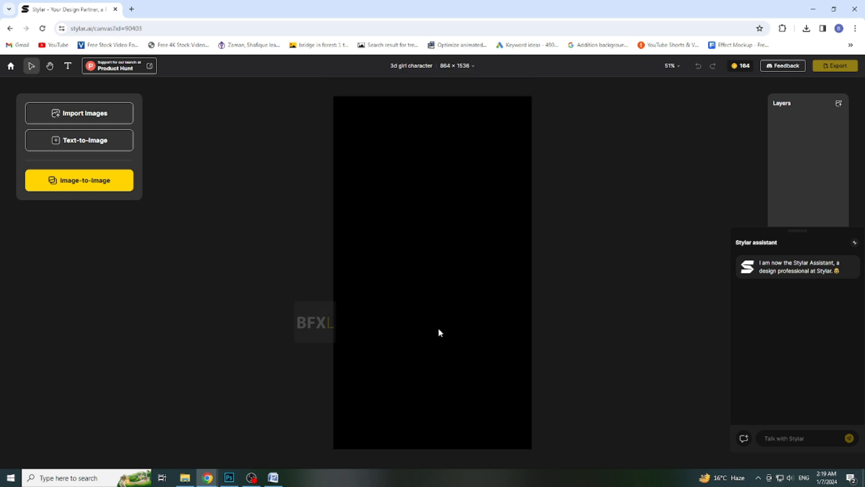
Import the image "girl" from the Downloads folder onto the canvas
left_click(97, 114)
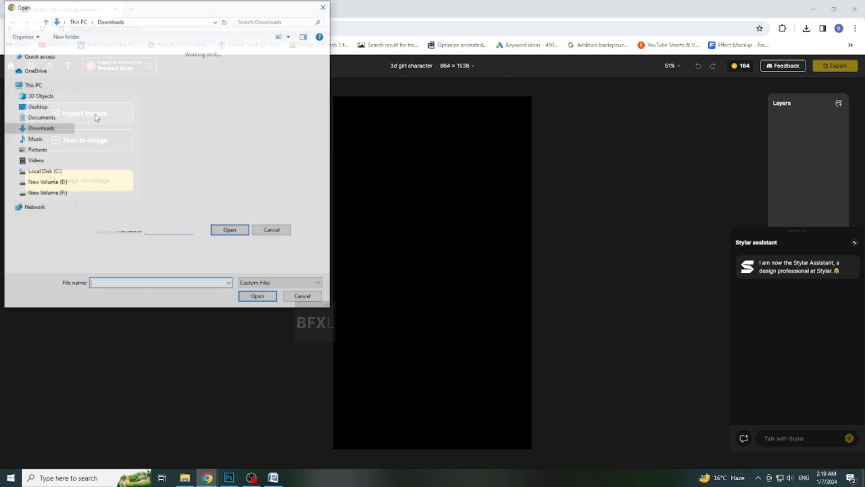
left_click(106, 85)
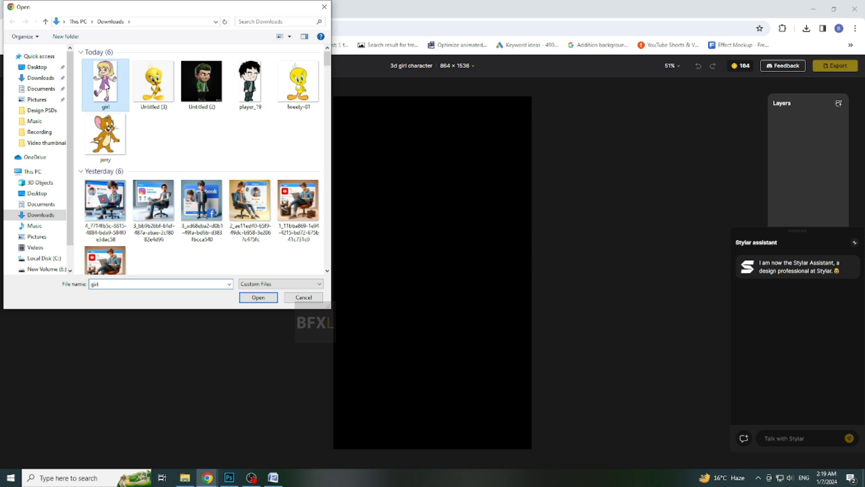
double_click(106, 86)
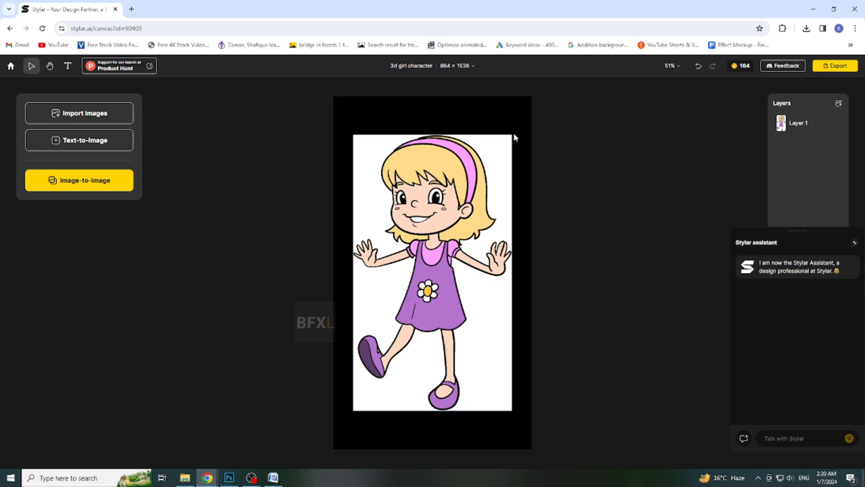
Enlarge the girl image by its opposite corners until it spans the canvas width and nearly its full height
left_click(489, 148)
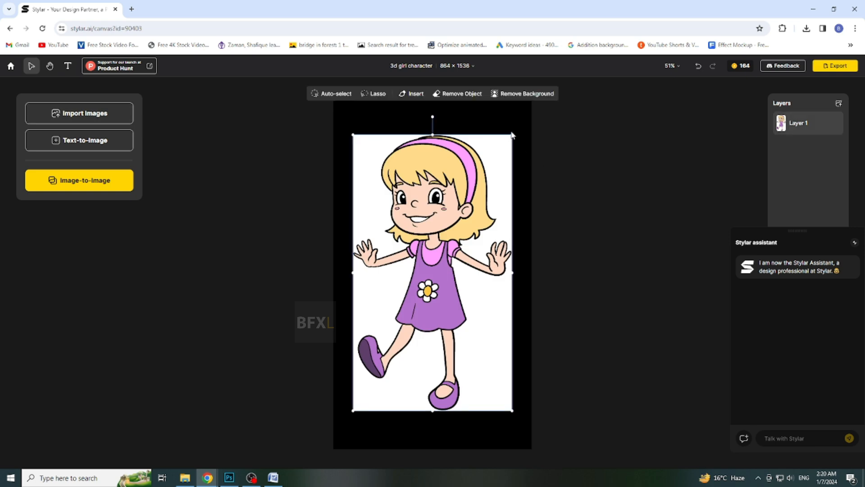
left_click_drag(512, 135, 532, 101)
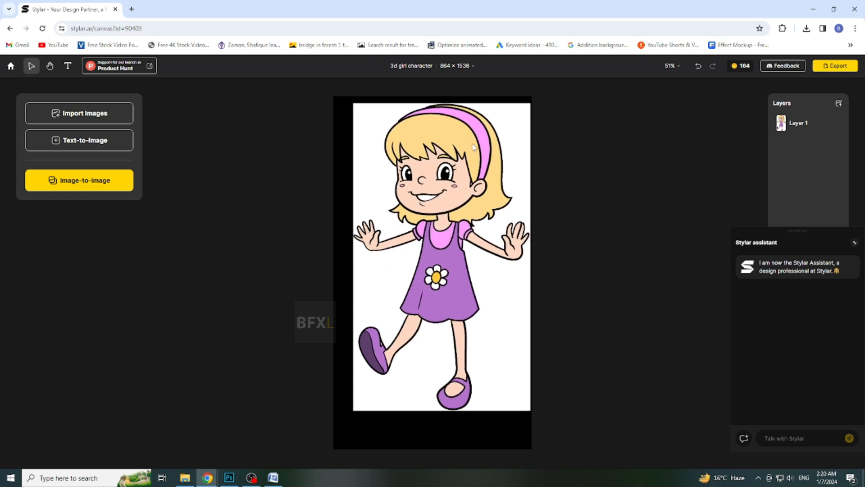
left_click(370, 393)
left_click_drag(352, 410, 329, 441)
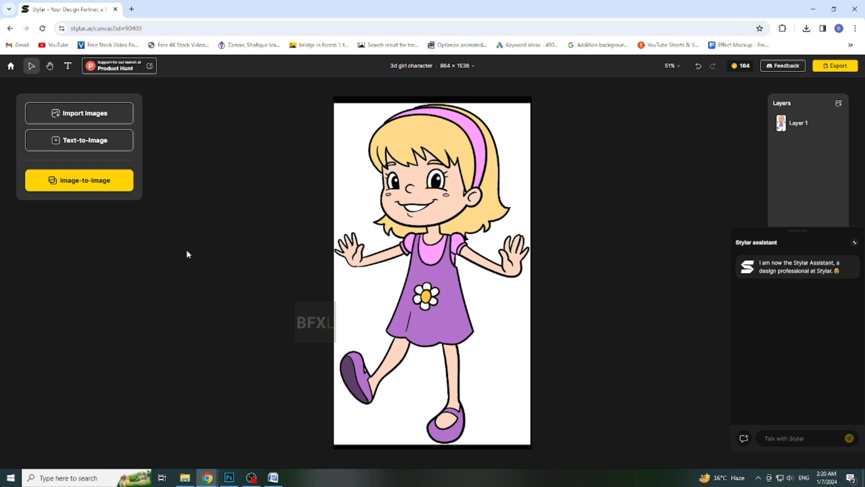
Set up Image-to-Image with the Realistic style and fill the prompt with an automatic description of the canvas
left_click(79, 185)
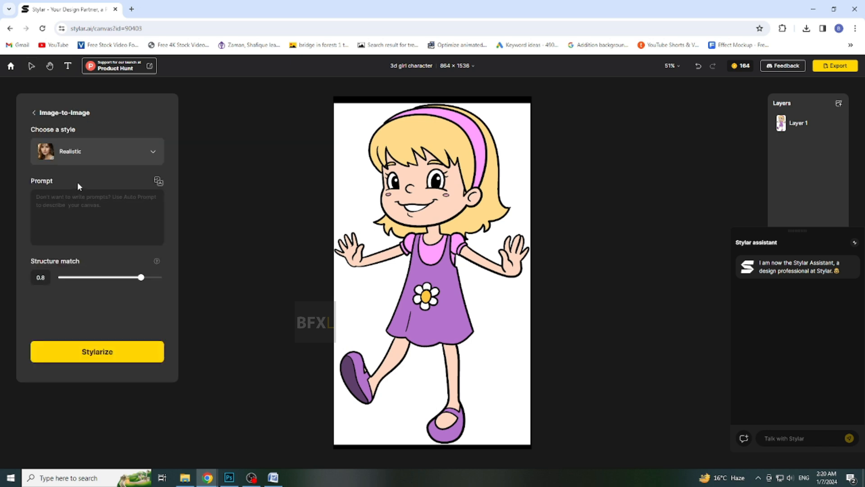
left_click(90, 158)
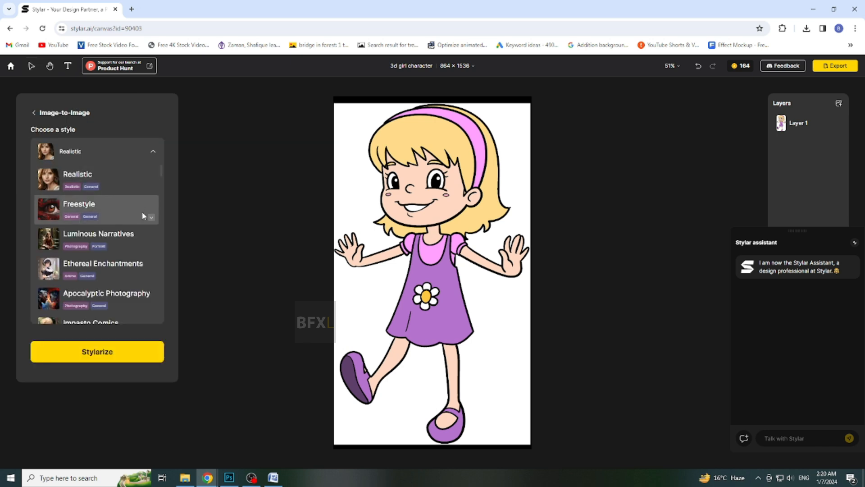
scroll(163, 180, "down", 3)
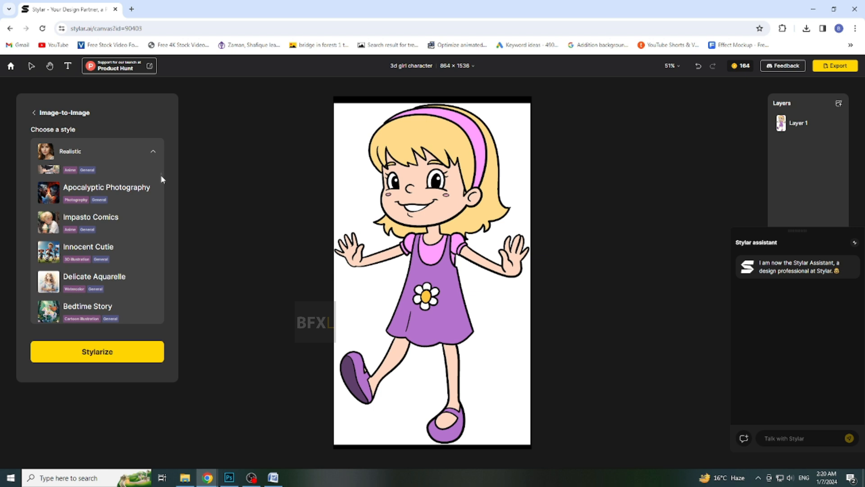
scroll(162, 180, "down", 3)
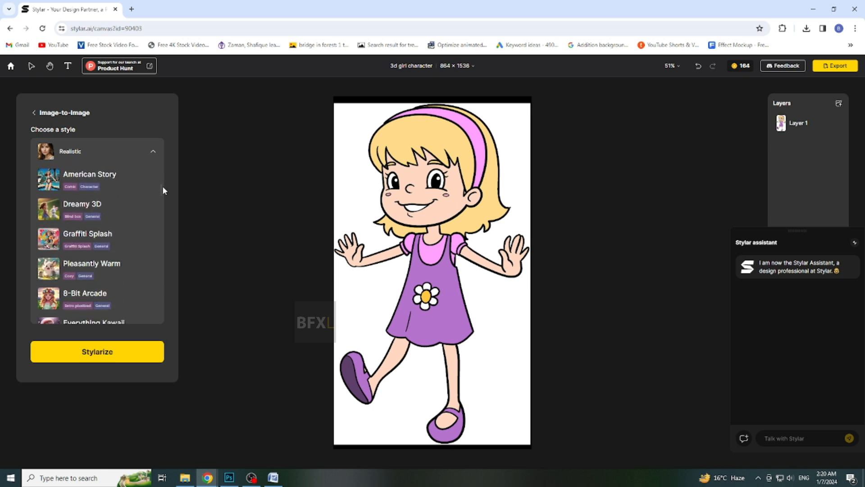
scroll(163, 191, "down", 5)
scroll(167, 187, "up", 8)
scroll(171, 174, "up", 5)
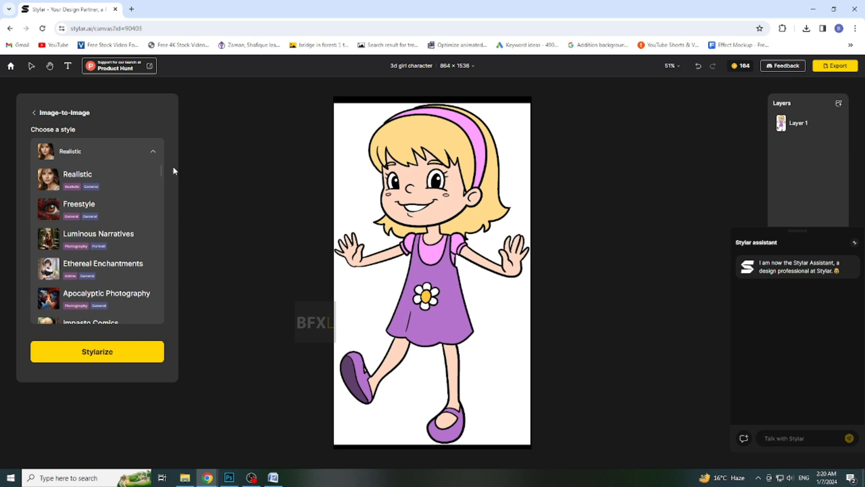
left_click(113, 179)
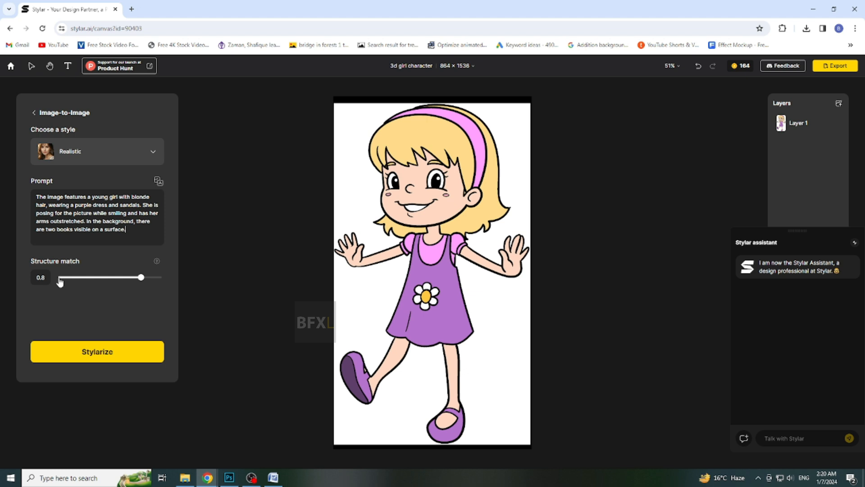
Stylarize the girl image with a structure match of 1 and stage the result wearing the polka-dot dress
left_click_drag(141, 280, 164, 276)
left_click(107, 347)
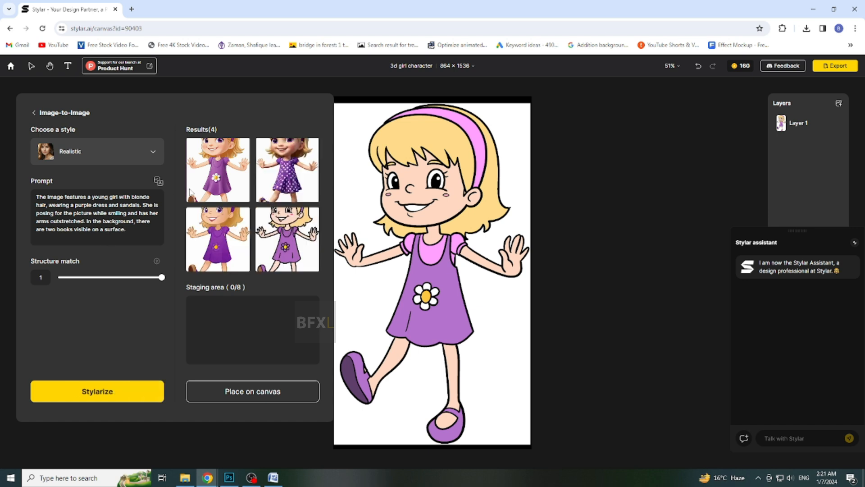
mouse_move(241, 160)
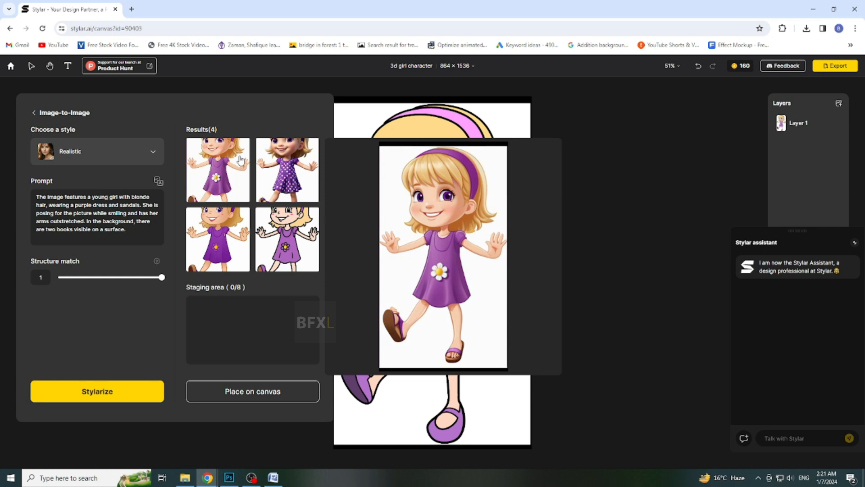
mouse_move(292, 160)
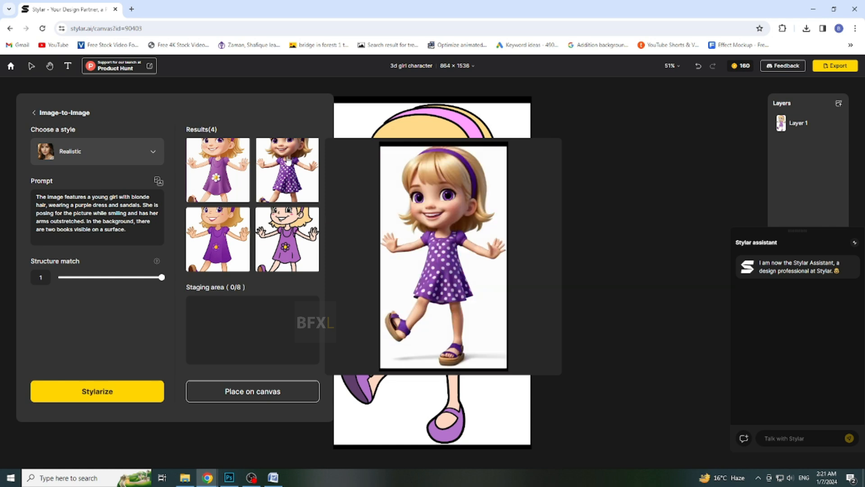
mouse_move(223, 228)
left_click(282, 176)
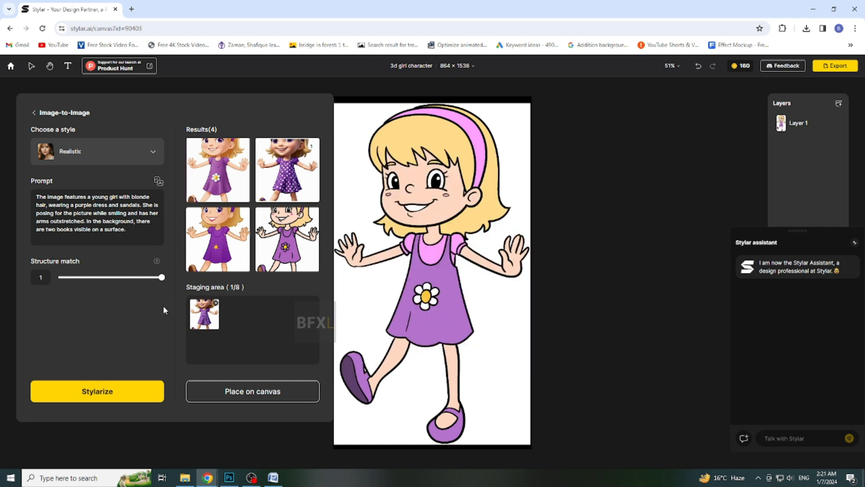
Generate another batch with the same settings and stage the 3D flower-dress result and the one with brown straps
left_click(125, 399)
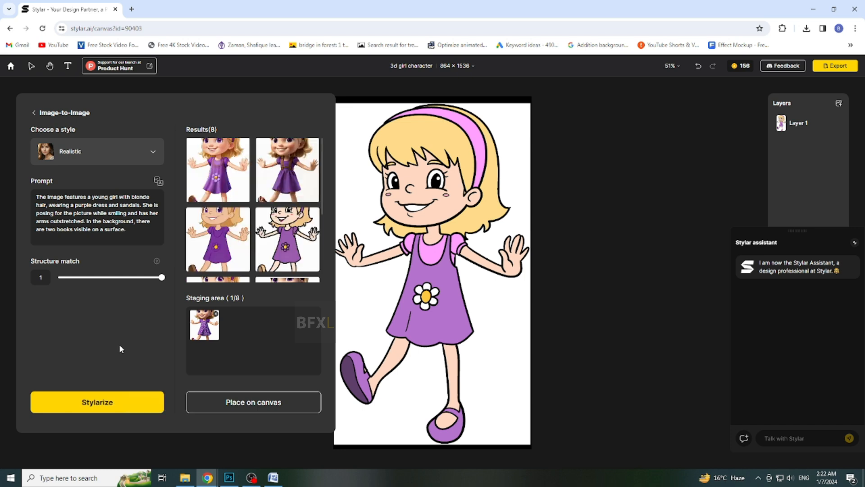
mouse_move(228, 176)
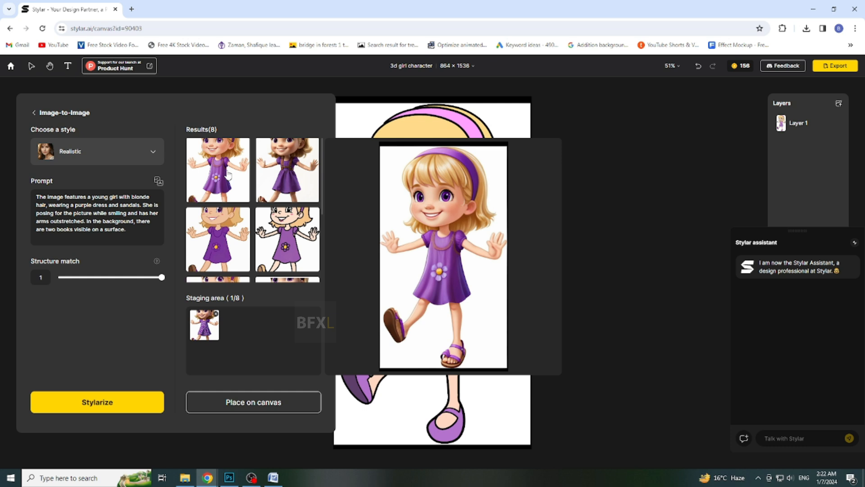
left_click(228, 176)
mouse_move(263, 169)
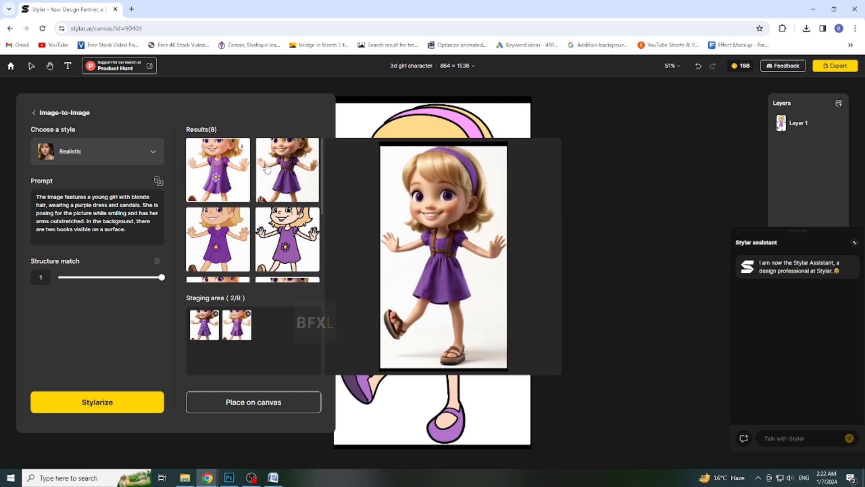
left_click(267, 169)
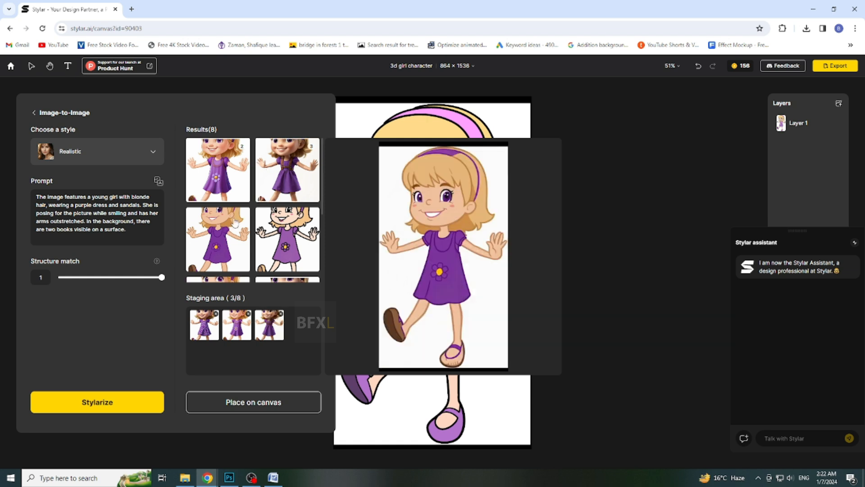
Place the three staged results on the canvas as layers
mouse_move(276, 232)
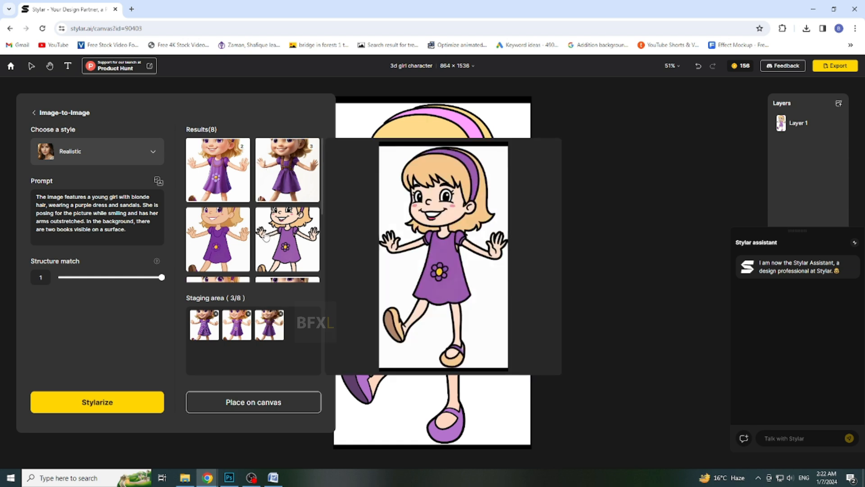
left_click(246, 402)
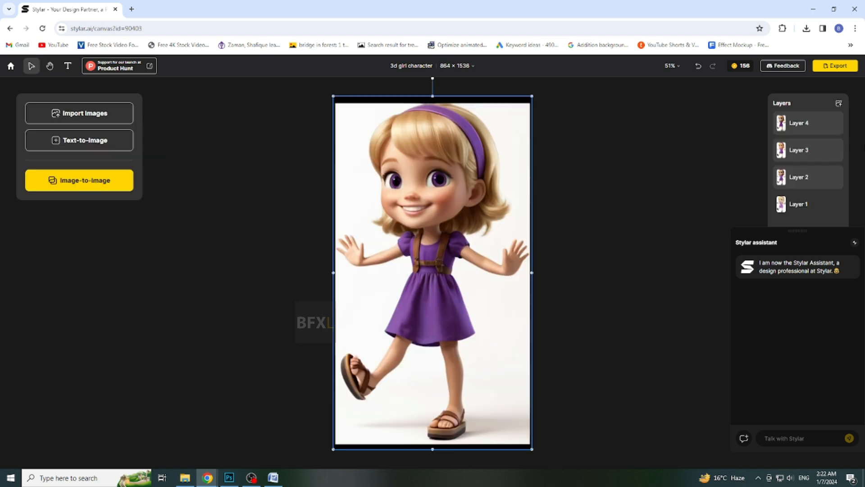
Export all layers as JPG images at 1x size
left_click(842, 68)
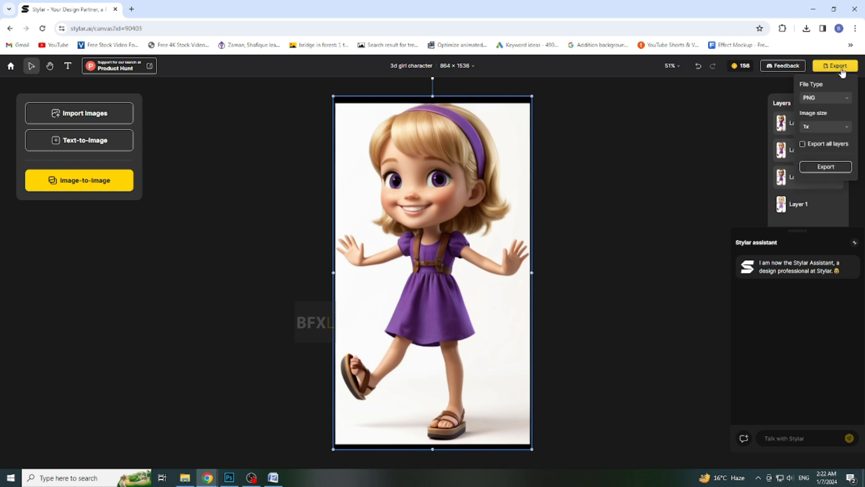
left_click(831, 100)
left_click(818, 122)
left_click(819, 125)
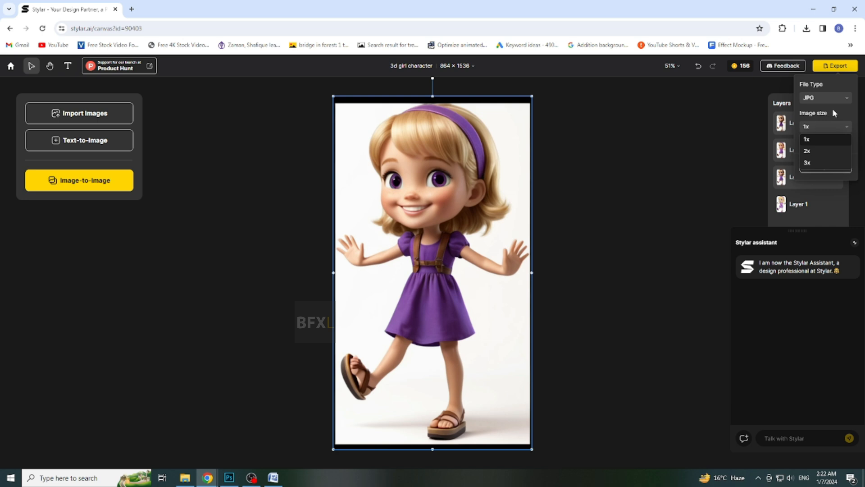
left_click(806, 139)
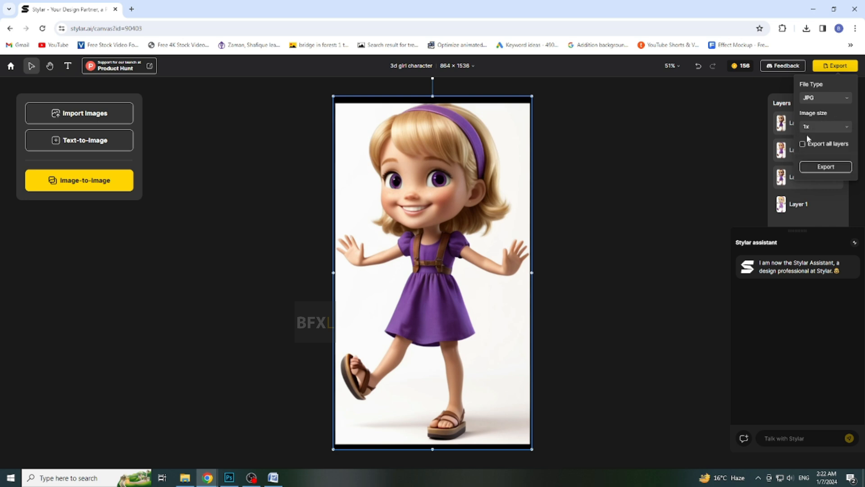
left_click(817, 145)
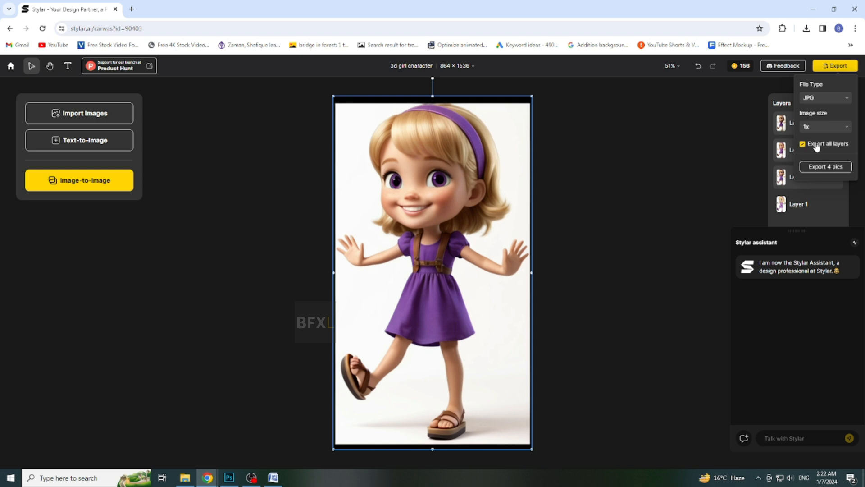
left_click(825, 167)
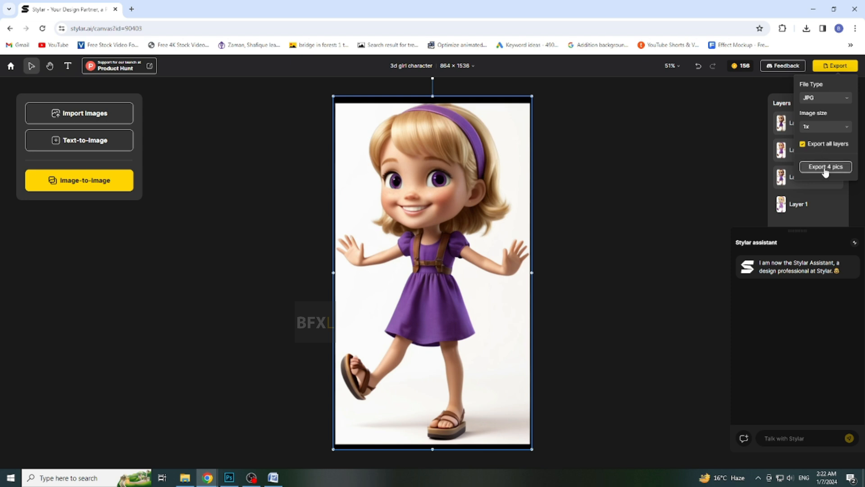
Open the exported "3d girl character" folder and compare the original Layer 1 image with the generated versions
left_click(782, 51)
double_click(504, 73)
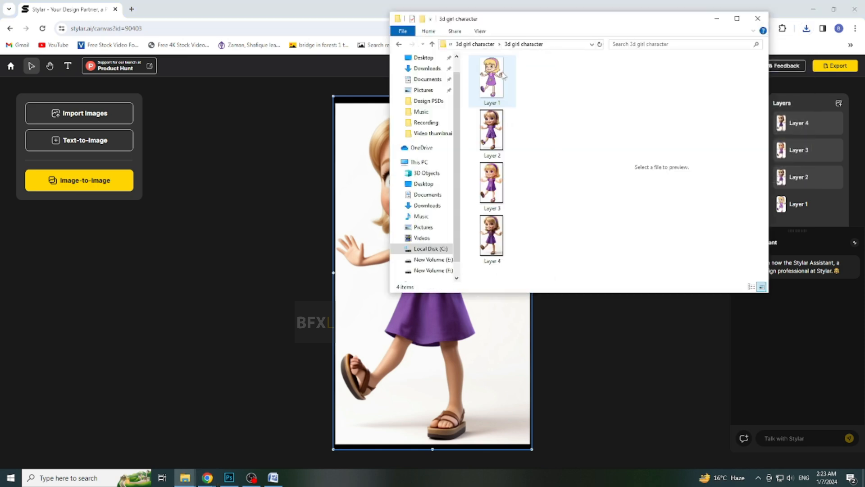
double_click(504, 76)
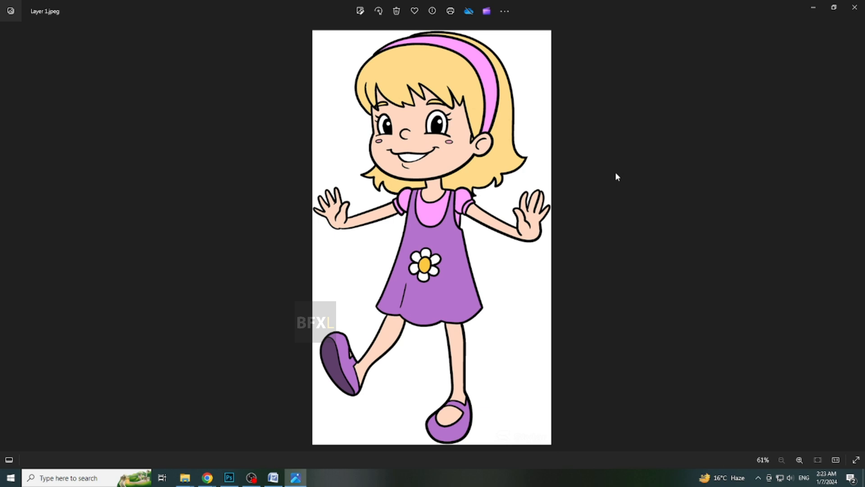
key("Right")
key("Right")
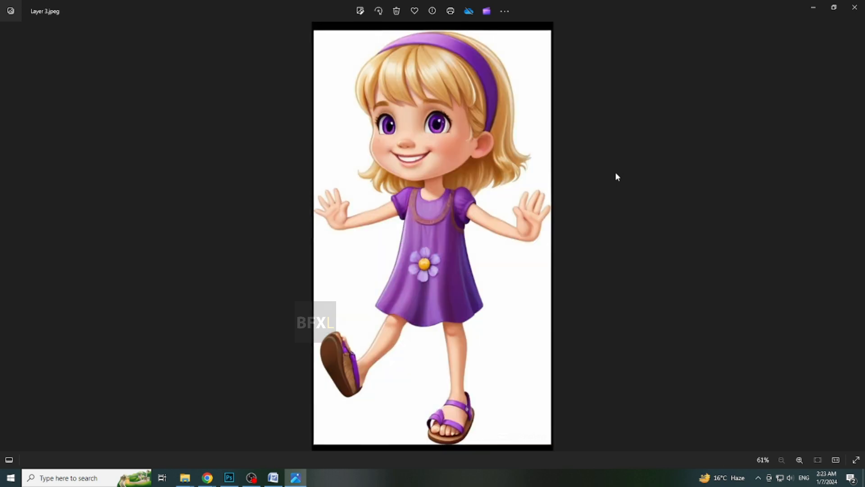
key("Left")
key("Right")
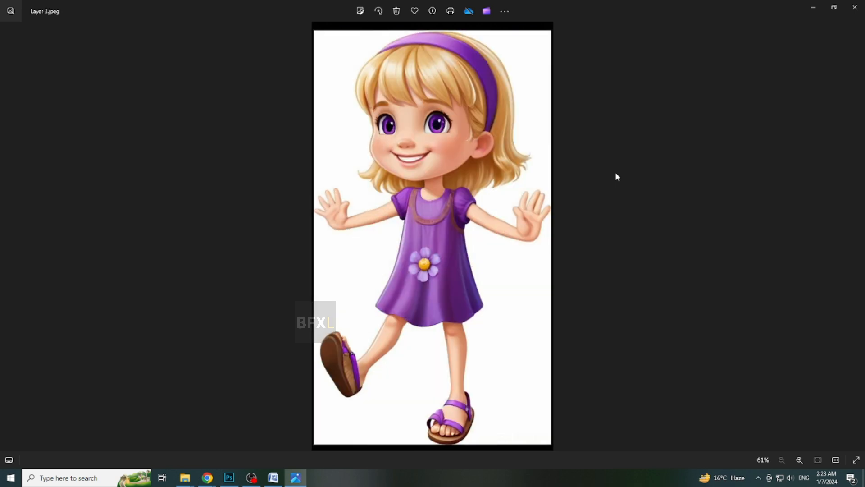